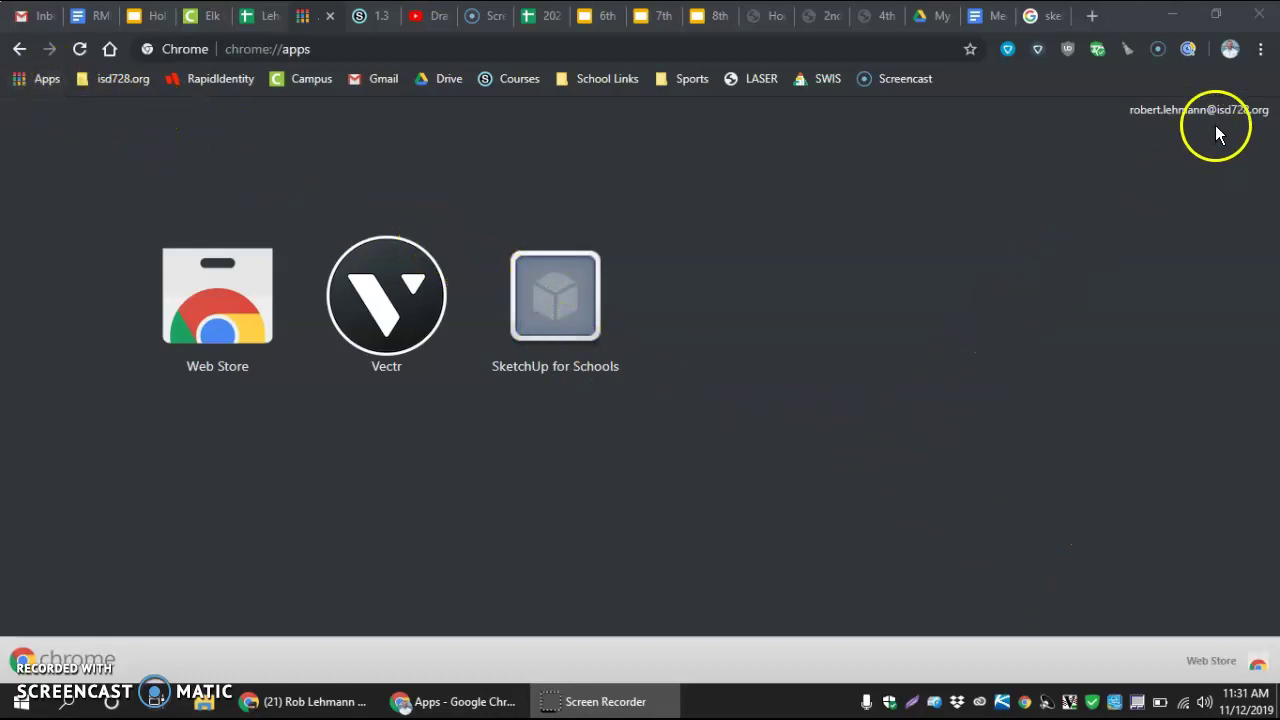
Open SketchUp for Schools and sign in with the teacher's existing Google account
{"action": "left_click", "coordinate": [561, 304]}
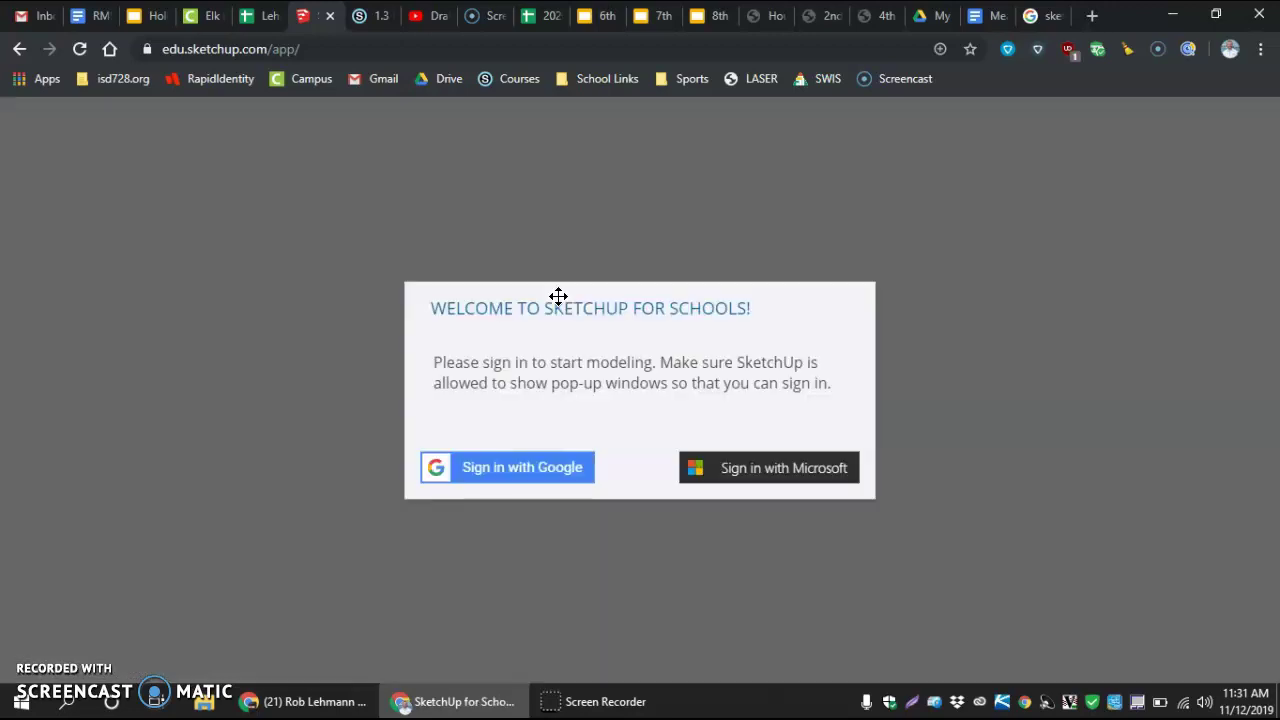
{"action": "left_click", "coordinate": [525, 478]}
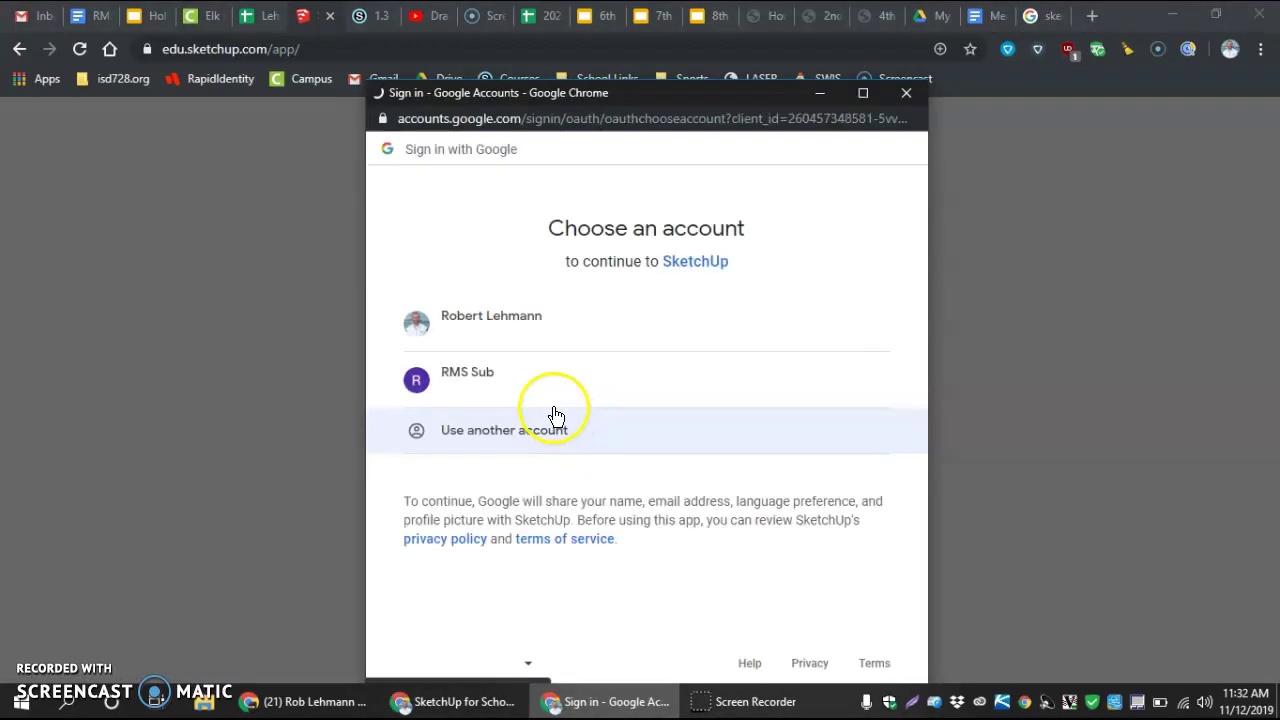
{"action": "left_click", "coordinate": [520, 330]}
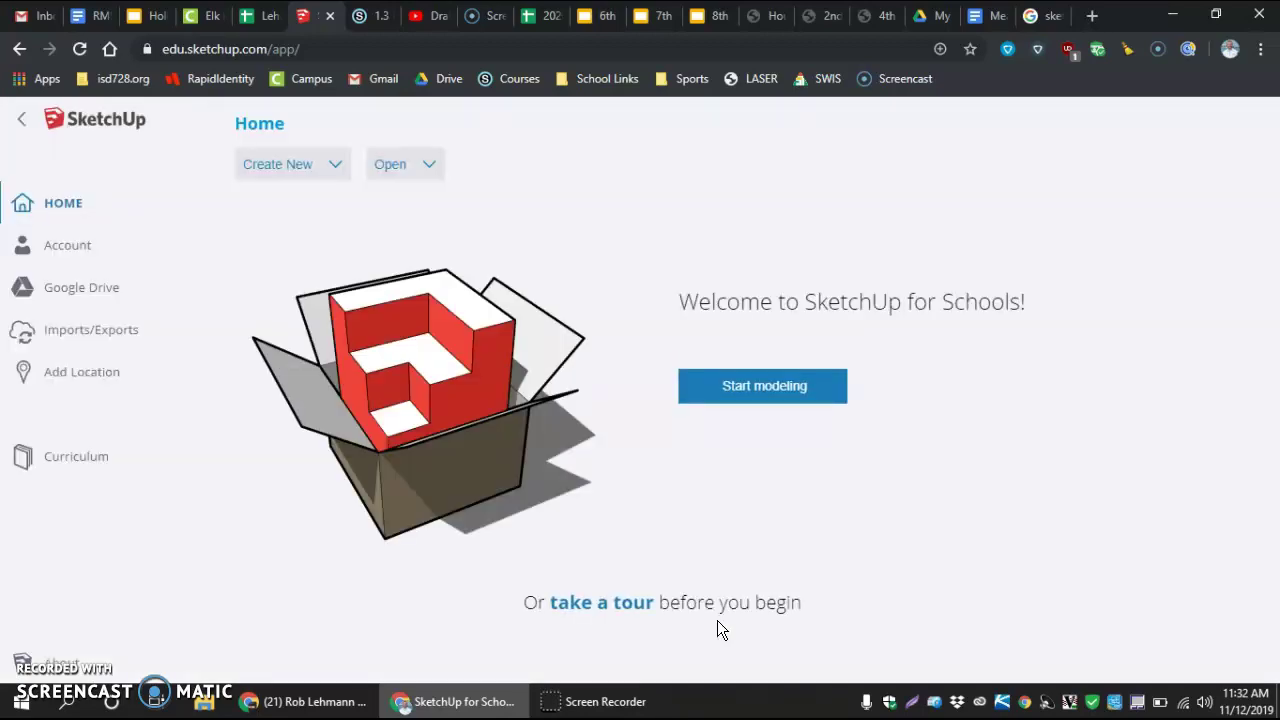
Open the second Drafting model from the 8thGradeIT folder on Google Drive
{"action": "left_click", "coordinate": [431, 511]}
{"action": "left_click", "coordinate": [400, 170]}
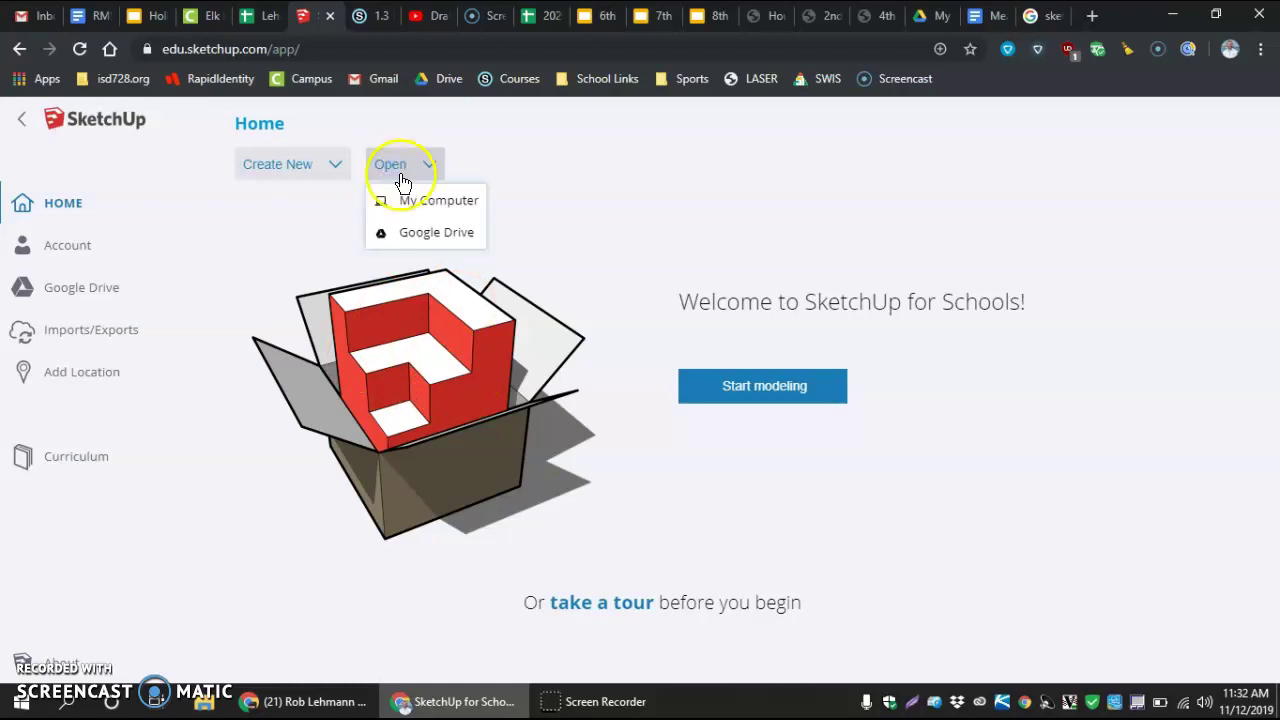
{"action": "left_click", "coordinate": [419, 232]}
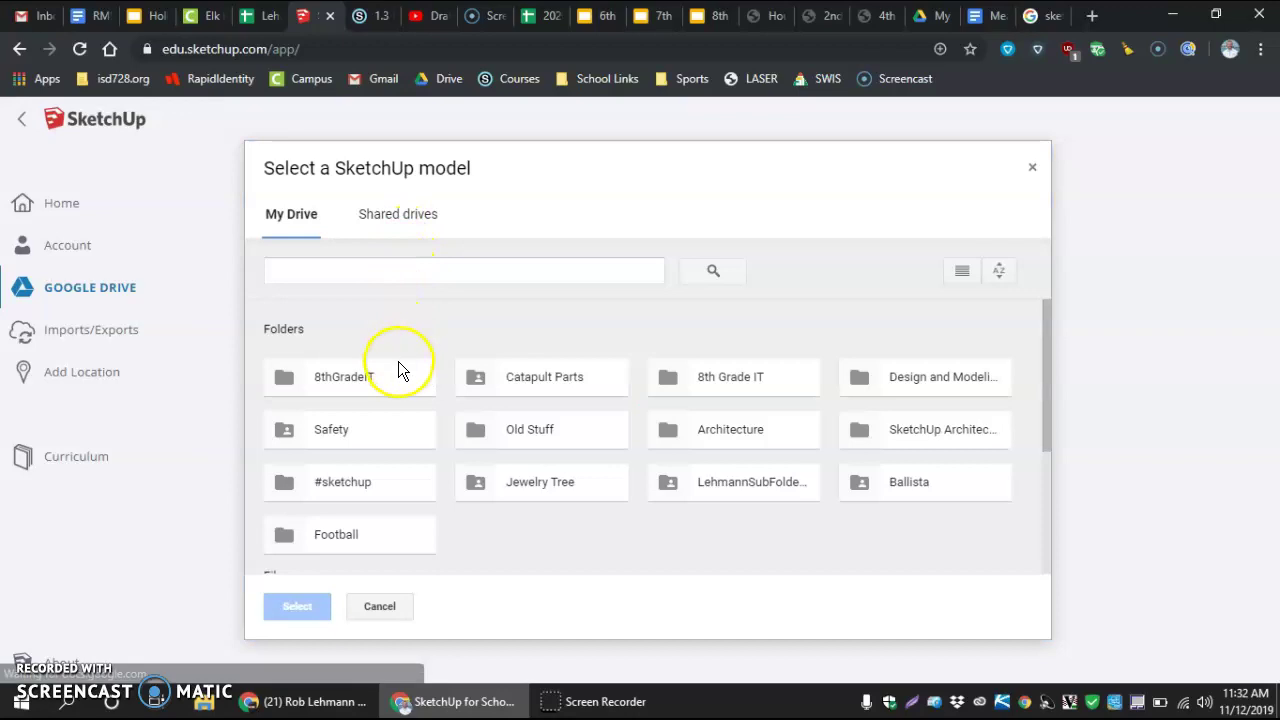
{"action": "left_click", "coordinate": [323, 381]}
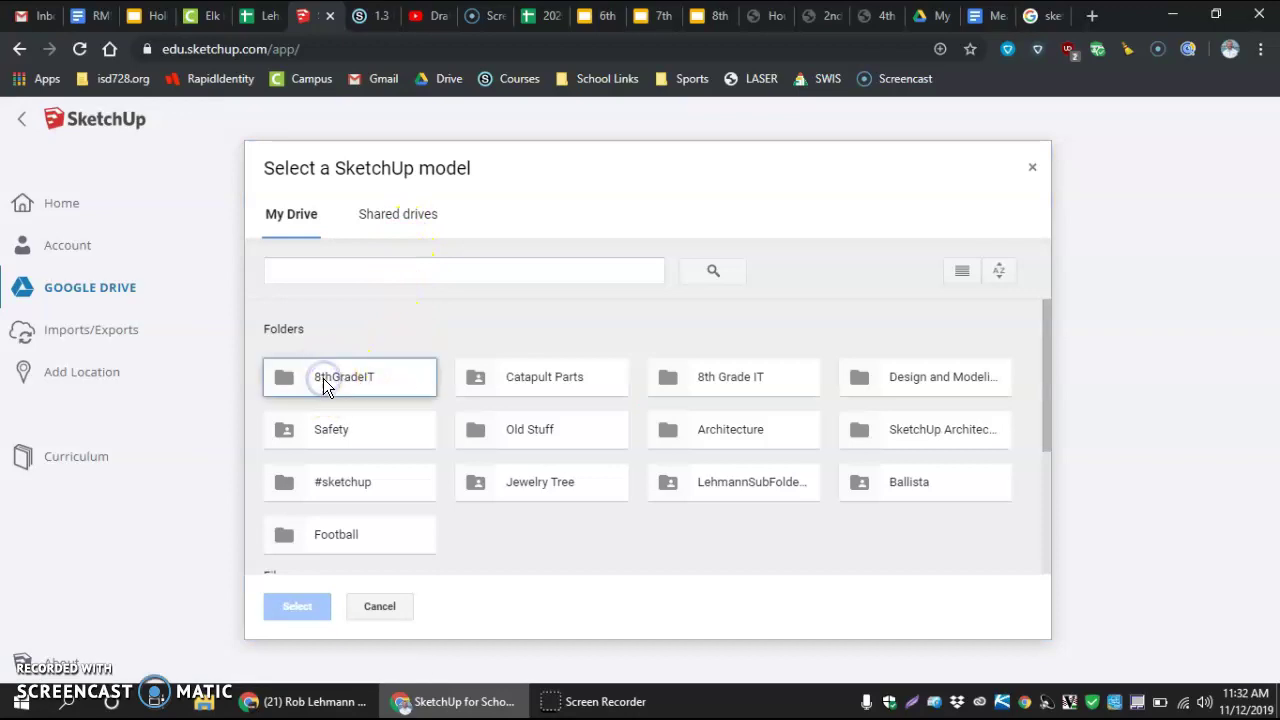
{"action": "double_click", "coordinate": [323, 378]}
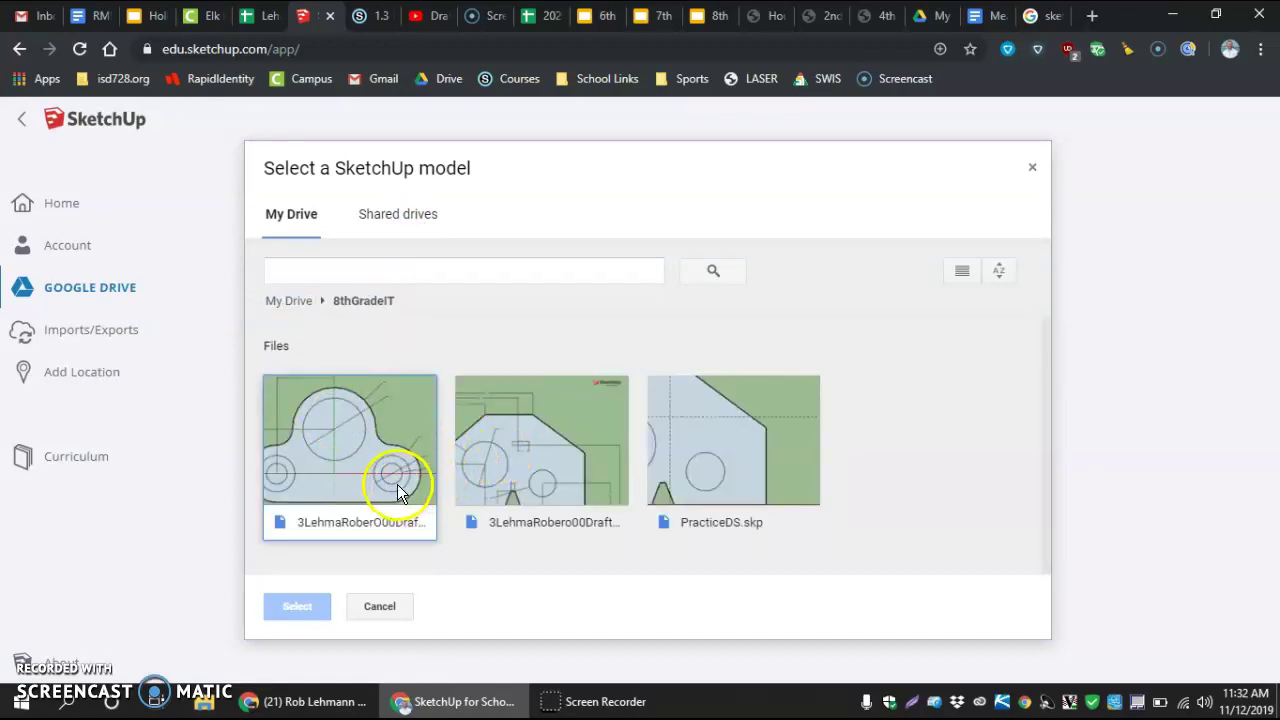
{"action": "left_click", "coordinate": [530, 469]}
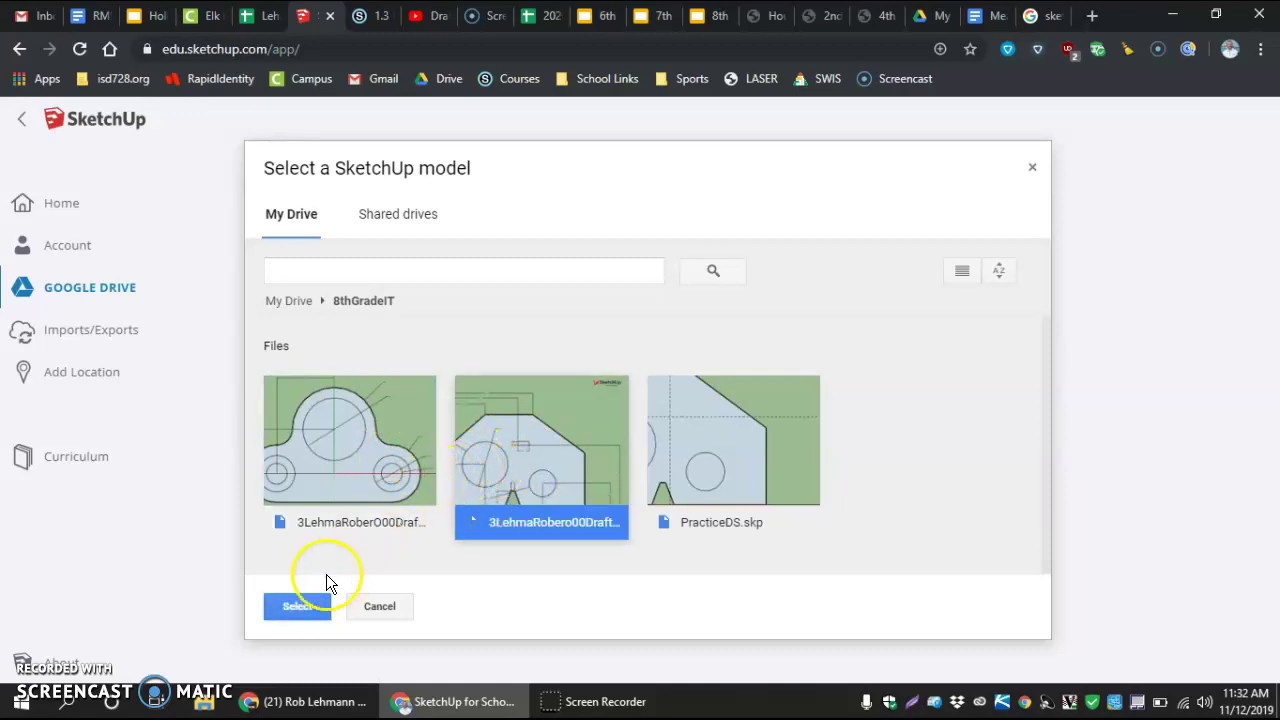
{"action": "left_click", "coordinate": [299, 607]}
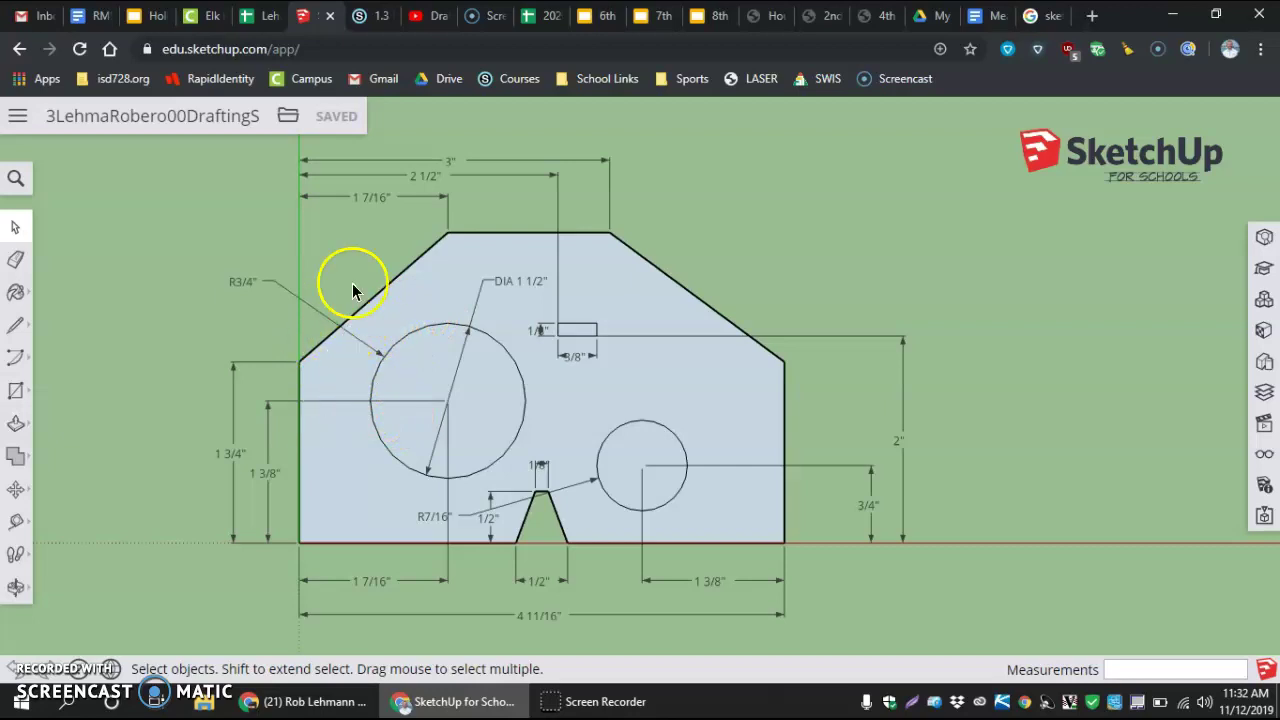
Download the open DraftingS model as a .skp file in the 2017 version
{"action": "left_click", "coordinate": [288, 122]}
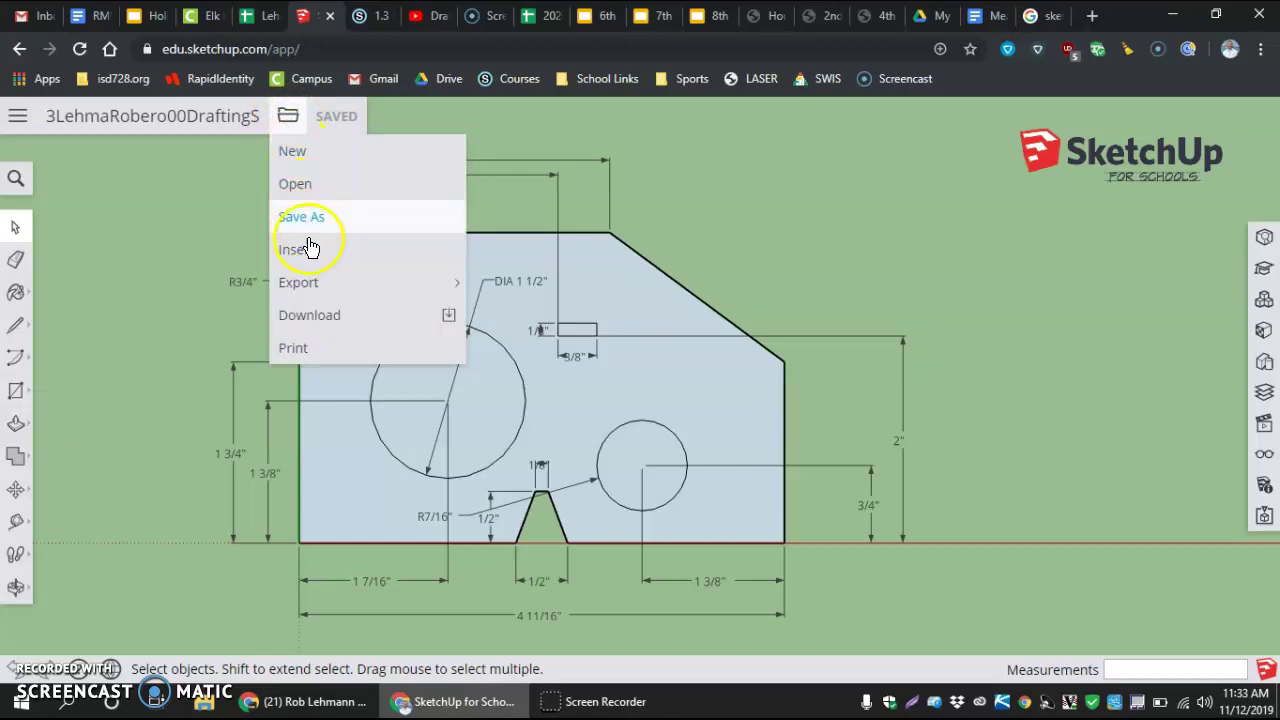
{"action": "left_click", "coordinate": [310, 315]}
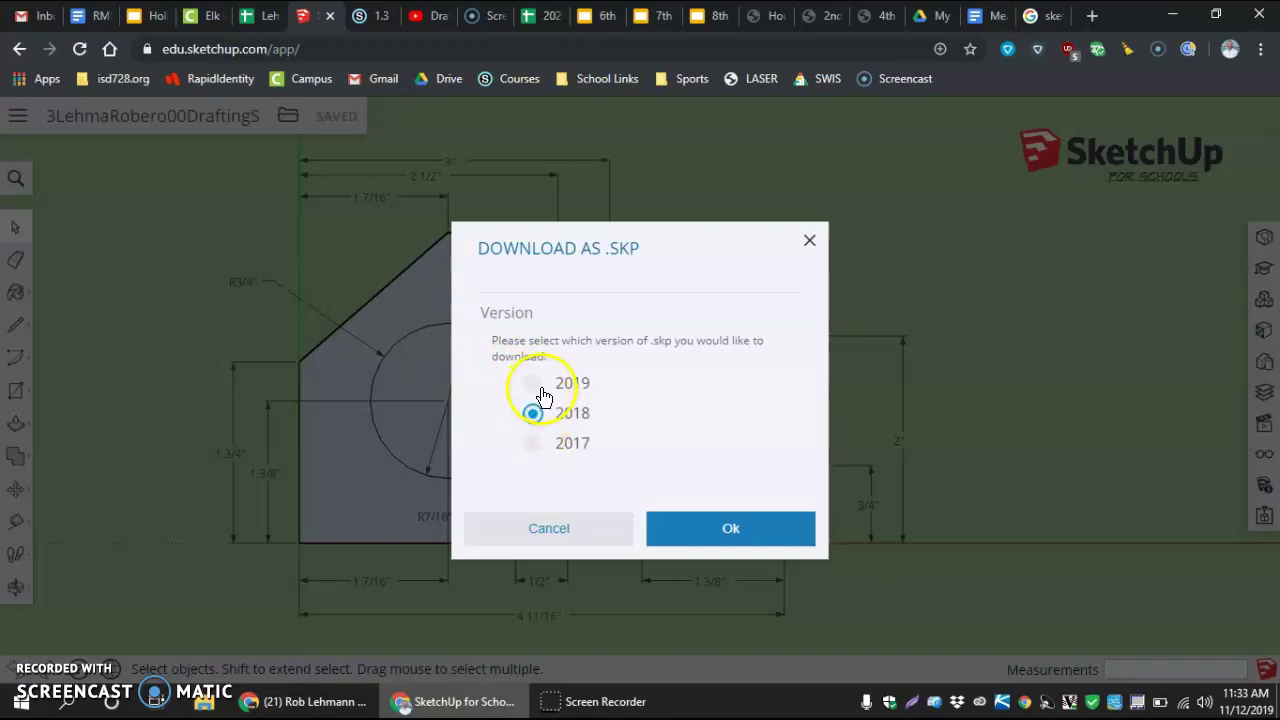
{"action": "left_click", "coordinate": [531, 446]}
{"action": "left_click", "coordinate": [686, 534]}
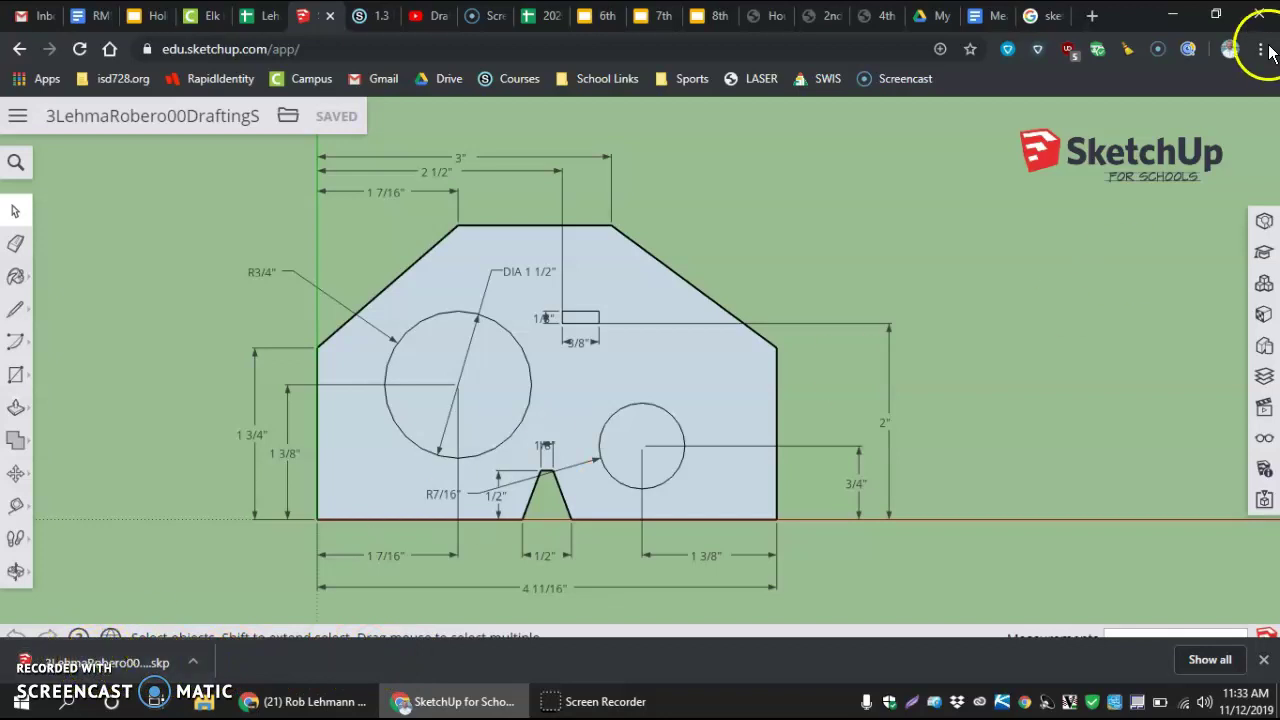
Restore and narrow the SketchUp browser window, and minimize the YouTube window behind it to expose the desktop
{"action": "left_click", "coordinate": [1216, 18]}
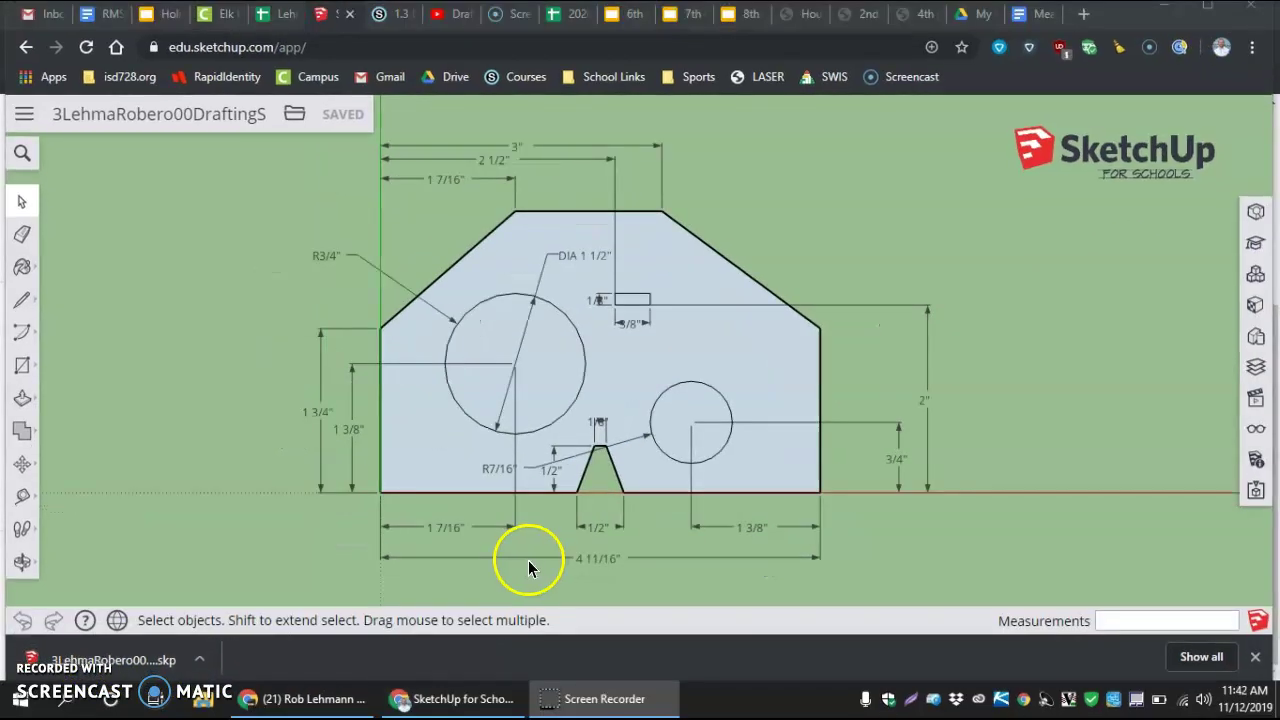
{"action": "left_click", "coordinate": [1208, 18]}
{"action": "left_click", "coordinate": [1208, 18]}
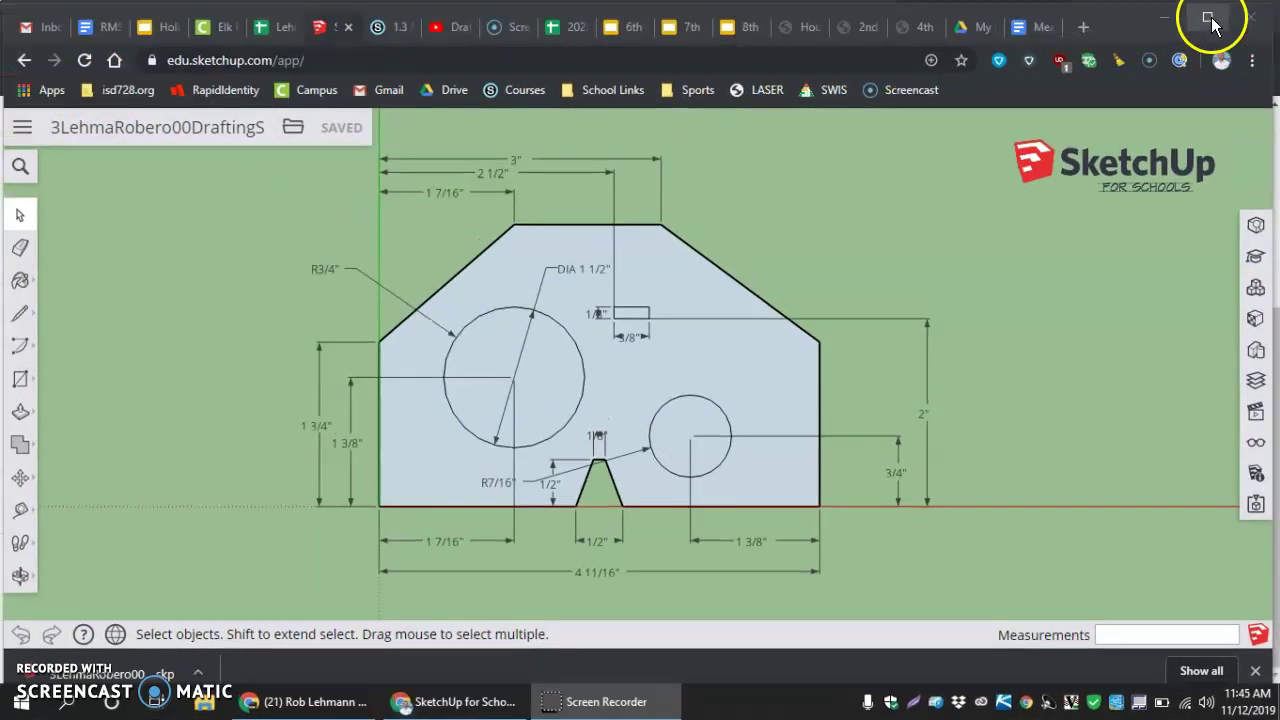
{"action": "left_click", "coordinate": [1208, 20]}
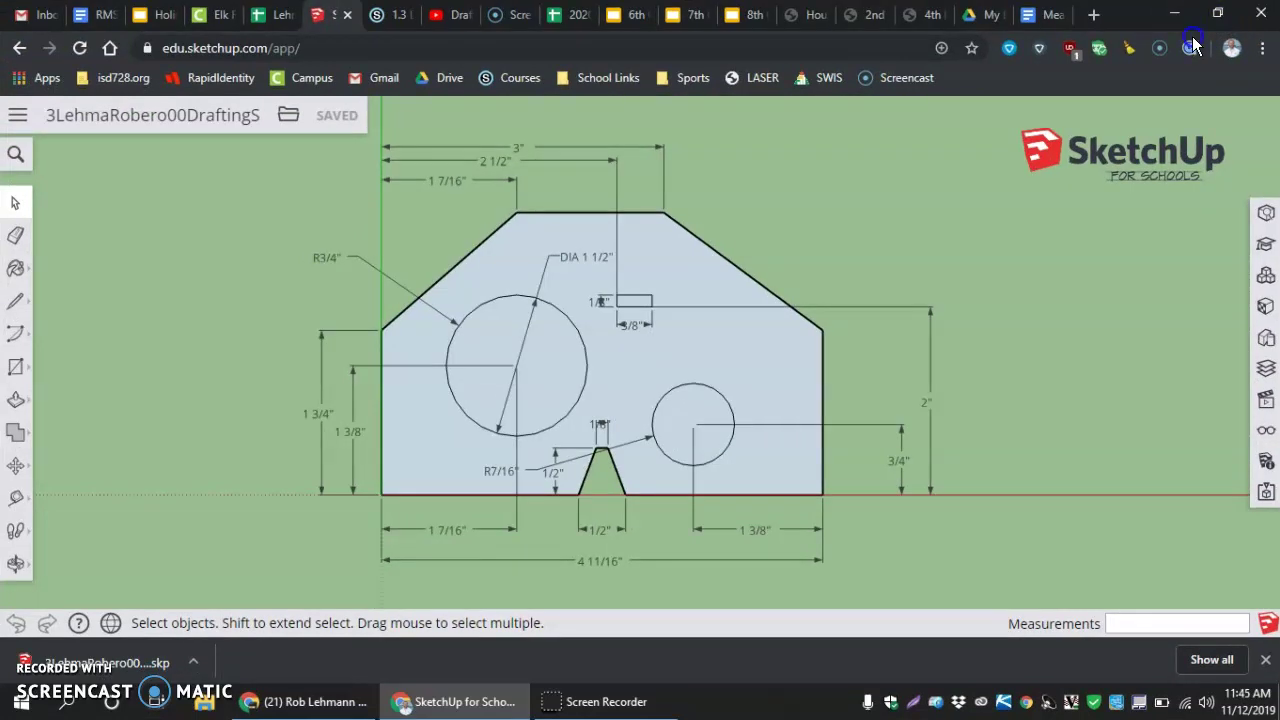
{"action": "double_click", "coordinate": [1140, 28]}
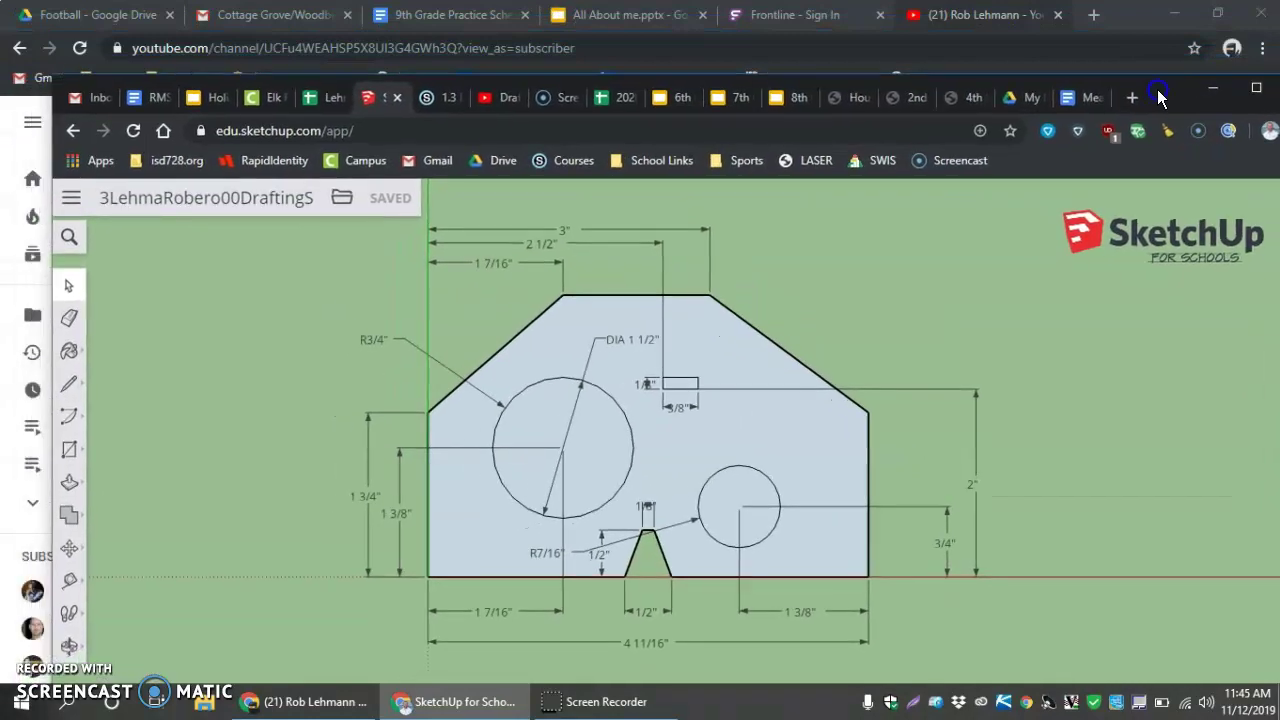
{"action": "mouse_move", "coordinate": [34, 138]}
{"action": "left_mouse_down"}
{"action": "mouse_move", "coordinate": [401, 181]}
{"action": "mouse_move", "coordinate": [602, 188]}
{"action": "left_mouse_up"}
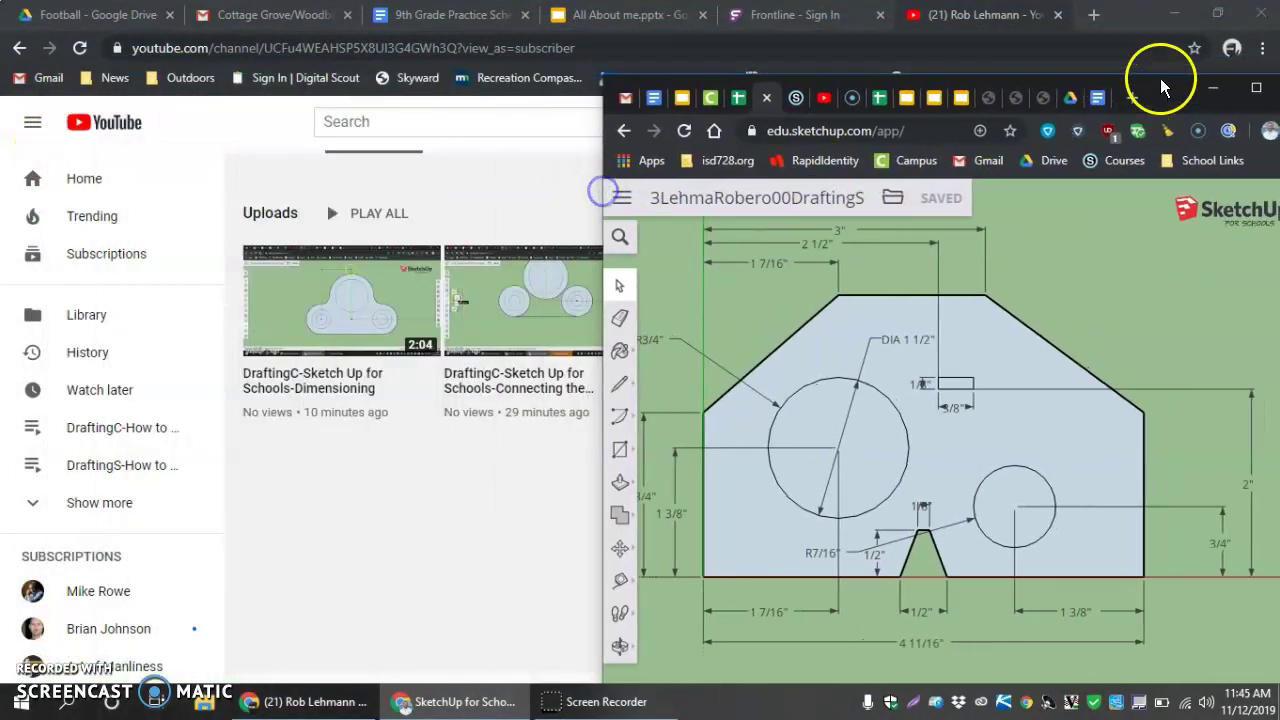
{"action": "left_click", "coordinate": [1176, 21]}
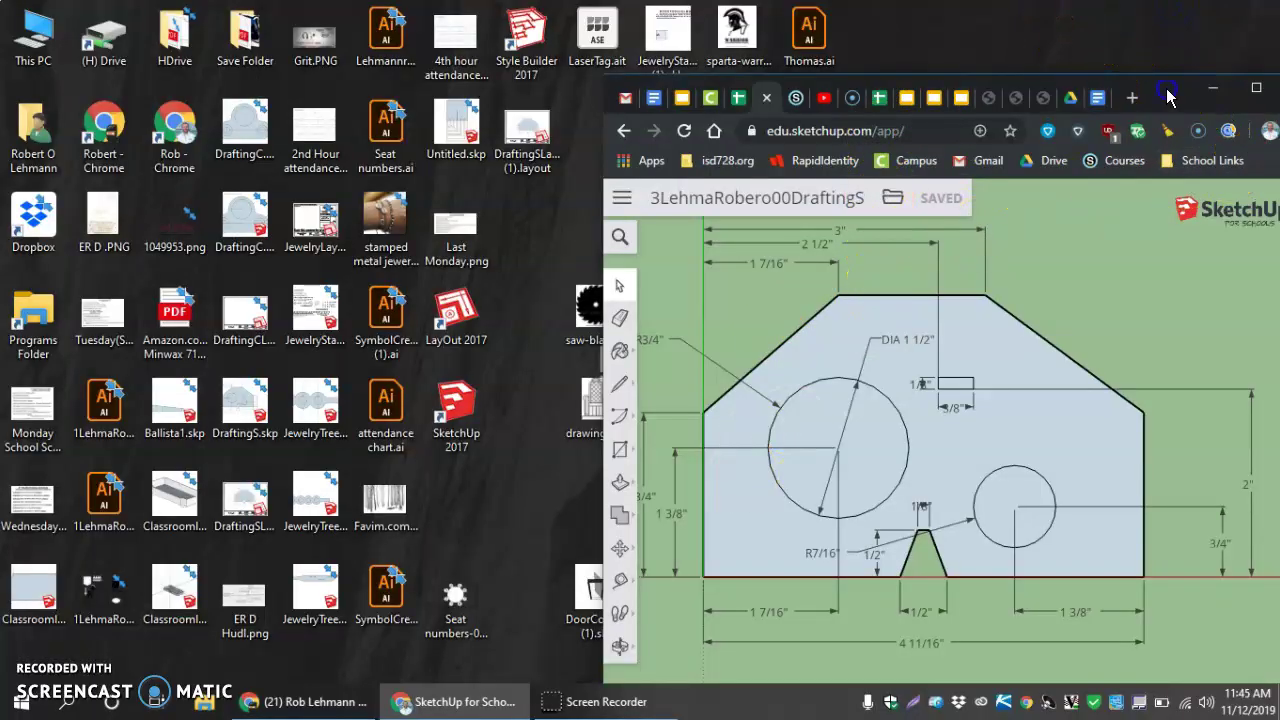
Reposition the browser to reach its downloads, copy the downloaded .skp file to the (H) Drive, and maximize the browser
{"action": "left_click_drag", "start_coordinate": [1168, 95], "coordinate": [1144, 21]}
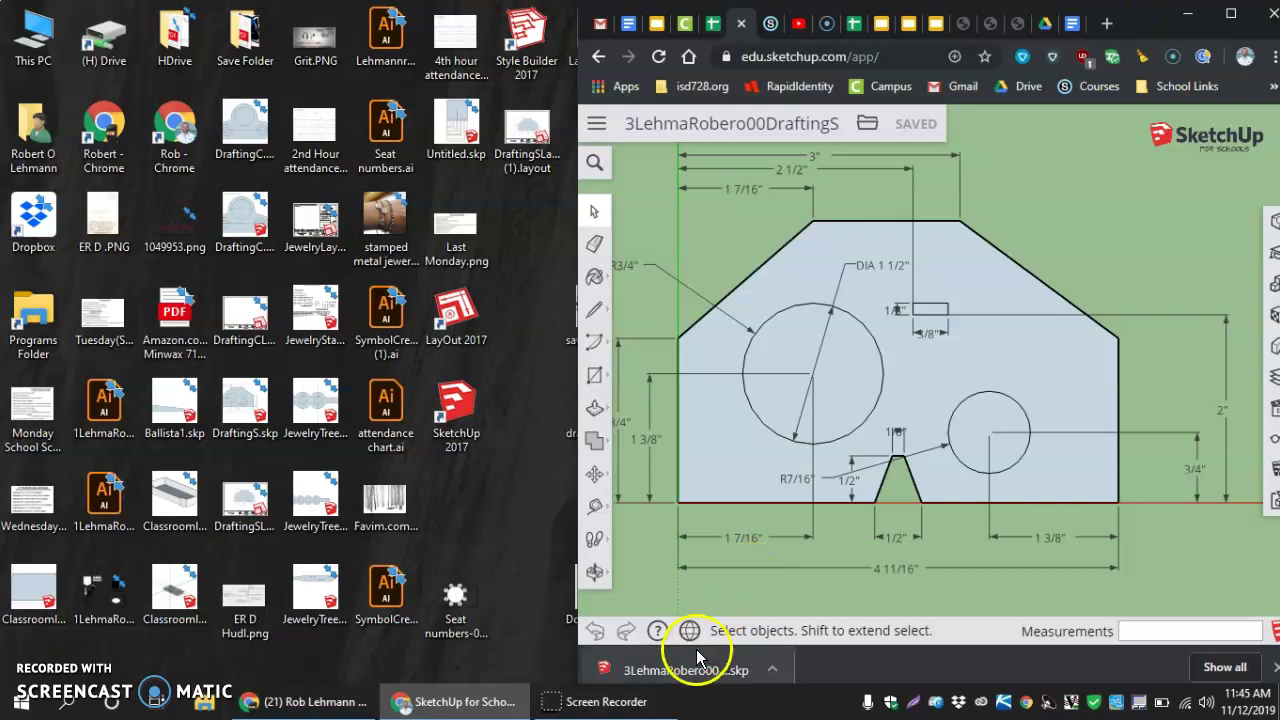
{"action": "left_click_drag", "start_coordinate": [642, 678], "coordinate": [116, 40]}
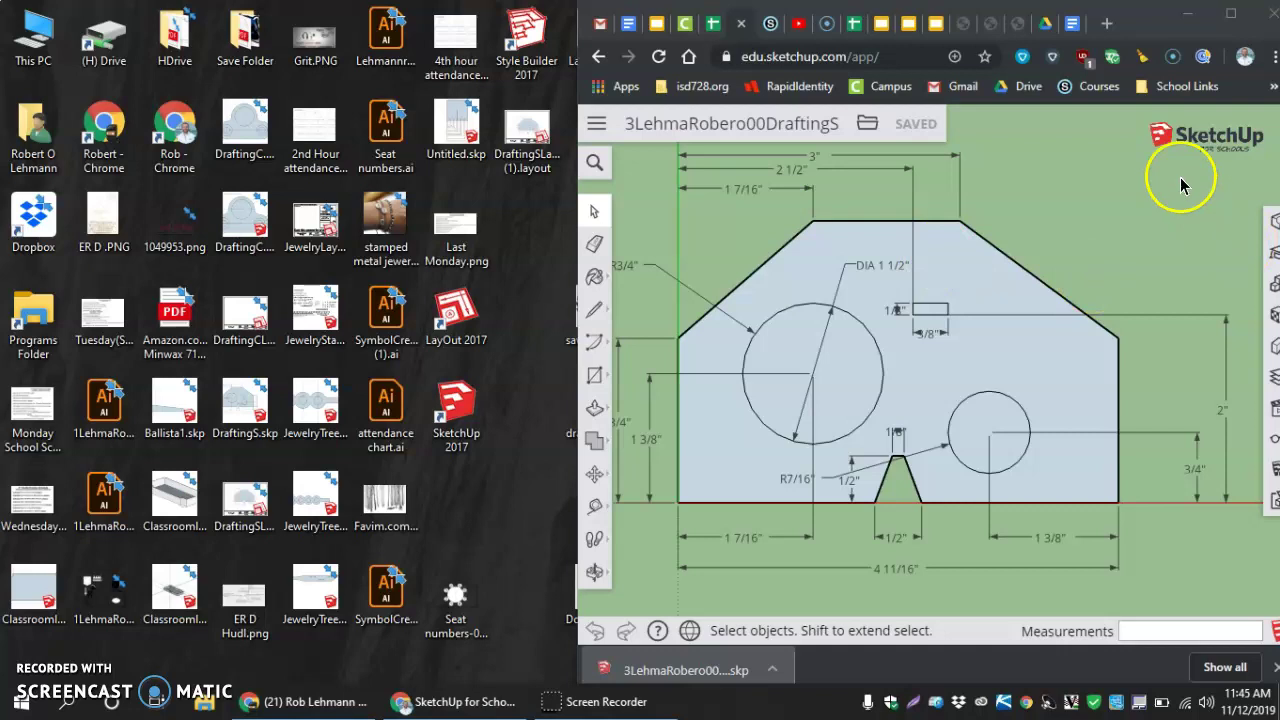
{"action": "left_click", "coordinate": [1245, 20]}
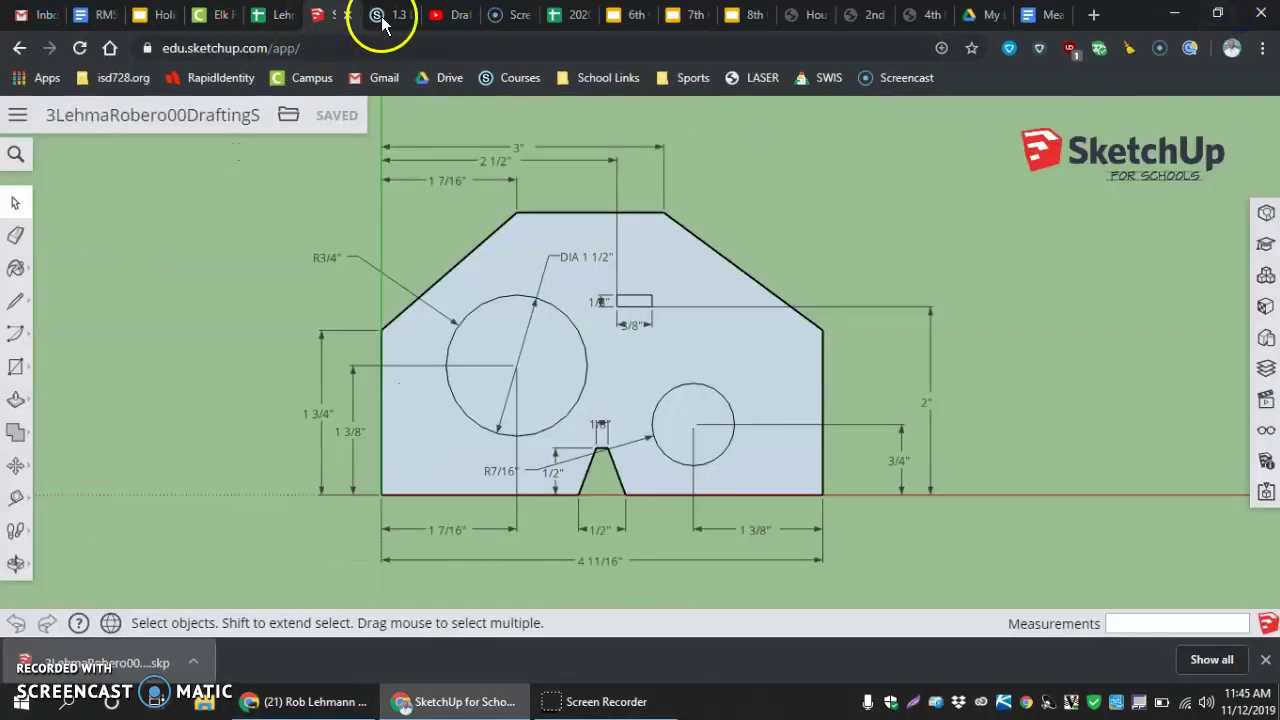
Switch to Schoology and open the Engineering folder in the Industrial Technology 8 course materials
{"action": "left_click", "coordinate": [400, 15]}
{"action": "left_click", "coordinate": [350, 170]}
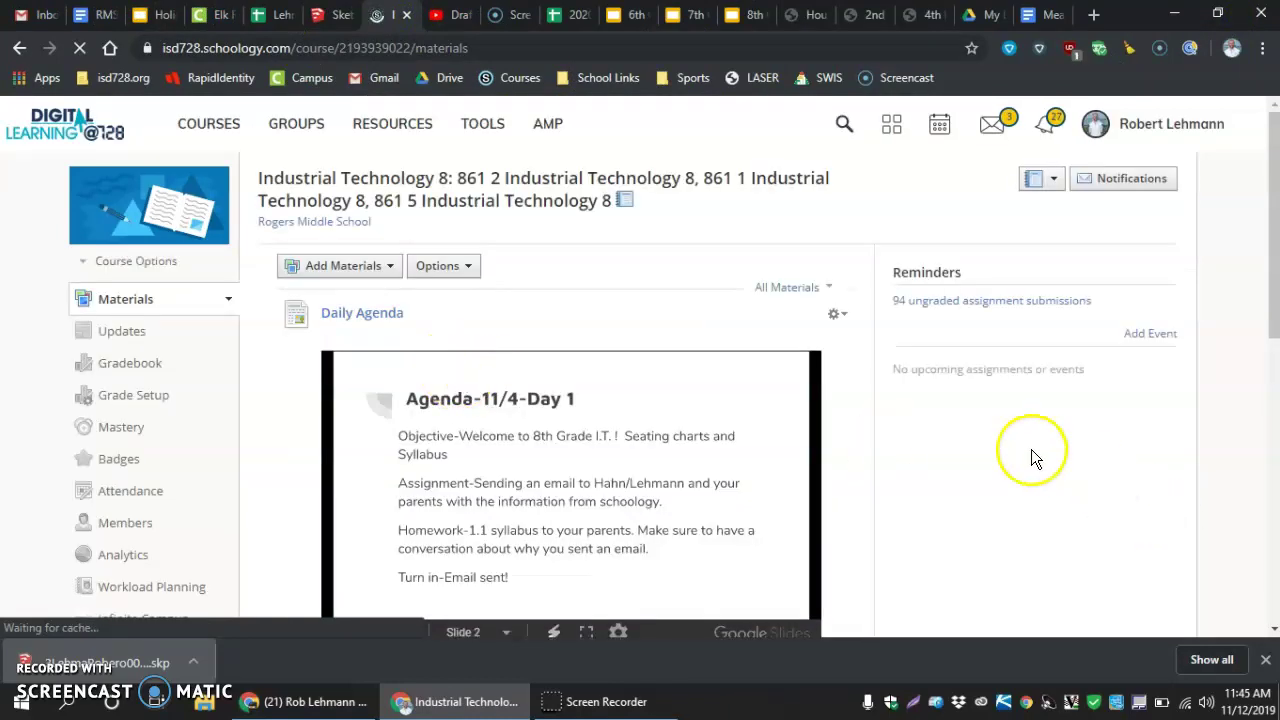
{"action": "scroll", "coordinate": [1038, 453], "scroll_direction": "down", "scroll_amount": 3}
{"action": "scroll", "coordinate": [975, 423], "scroll_direction": "down", "scroll_amount": 2}
{"action": "left_click", "coordinate": [352, 466]}
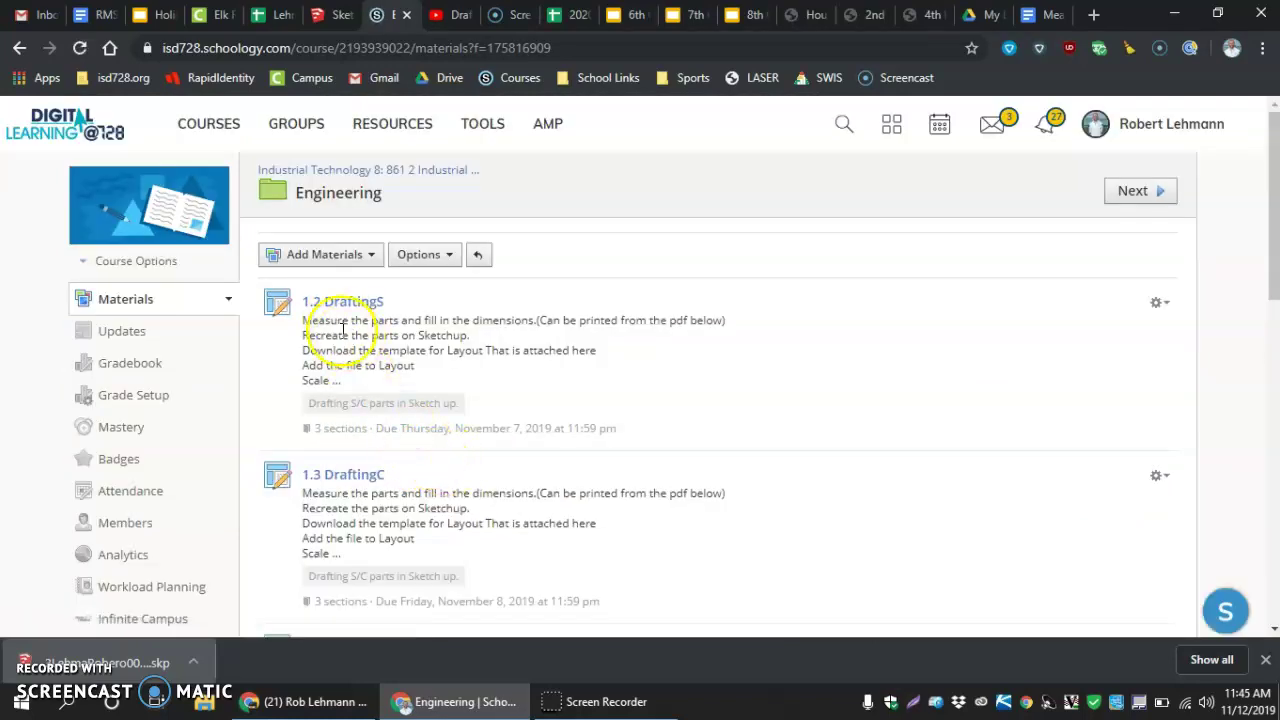
Open the 1.2 DraftingS assignment and download its attached DraftingSLayout.layout template
{"action": "scroll", "coordinate": [400, 260], "scroll_direction": "down", "scroll_amount": 1}
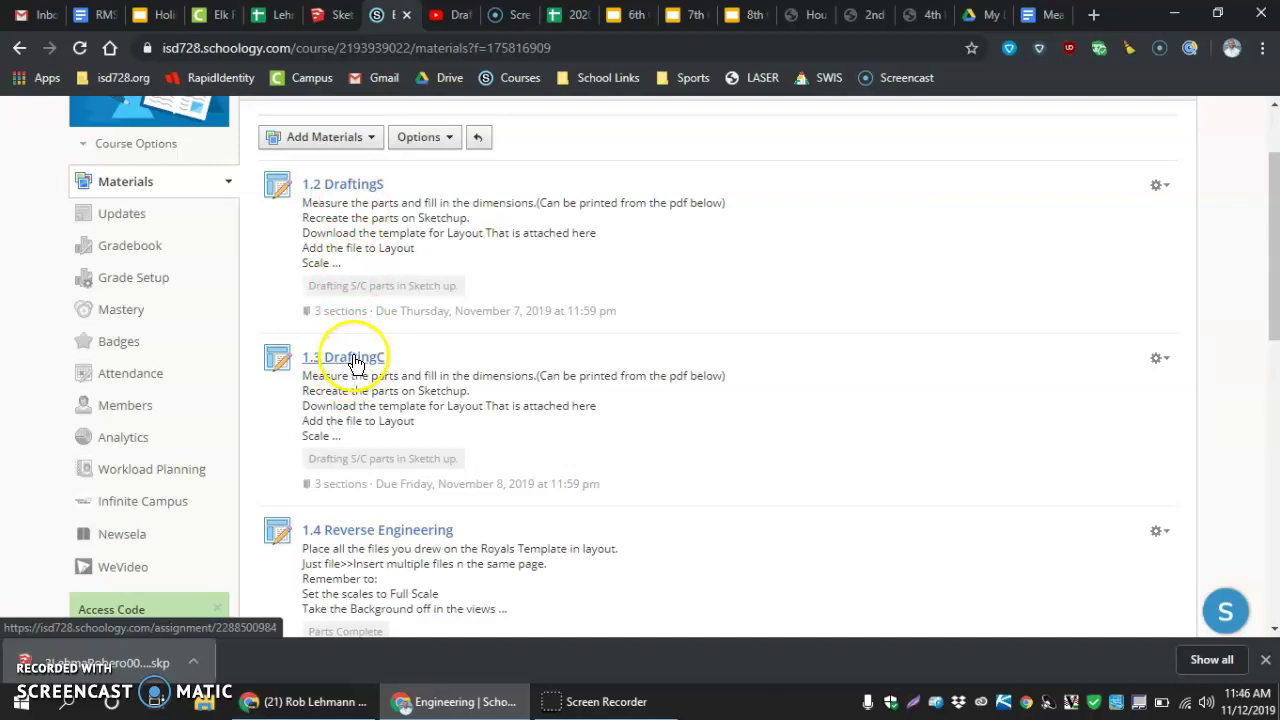
{"action": "left_click", "coordinate": [363, 188]}
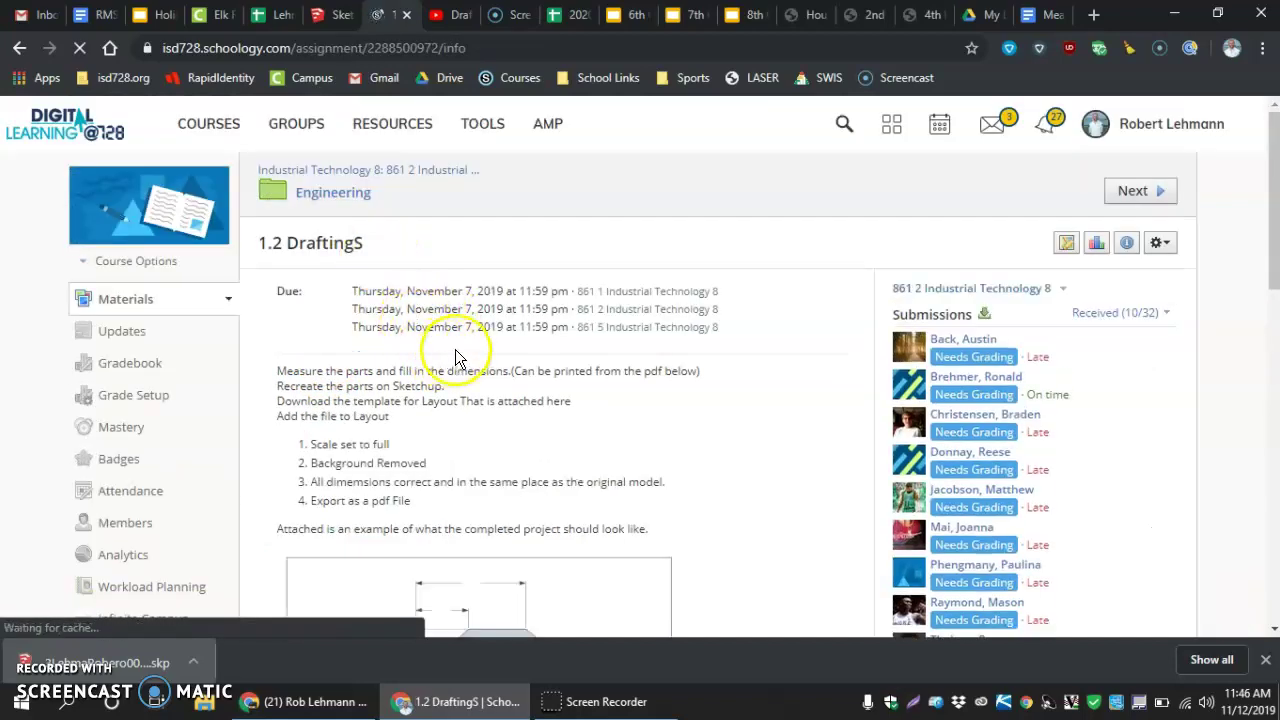
{"action": "scroll", "coordinate": [457, 357], "scroll_direction": "down", "scroll_amount": 8}
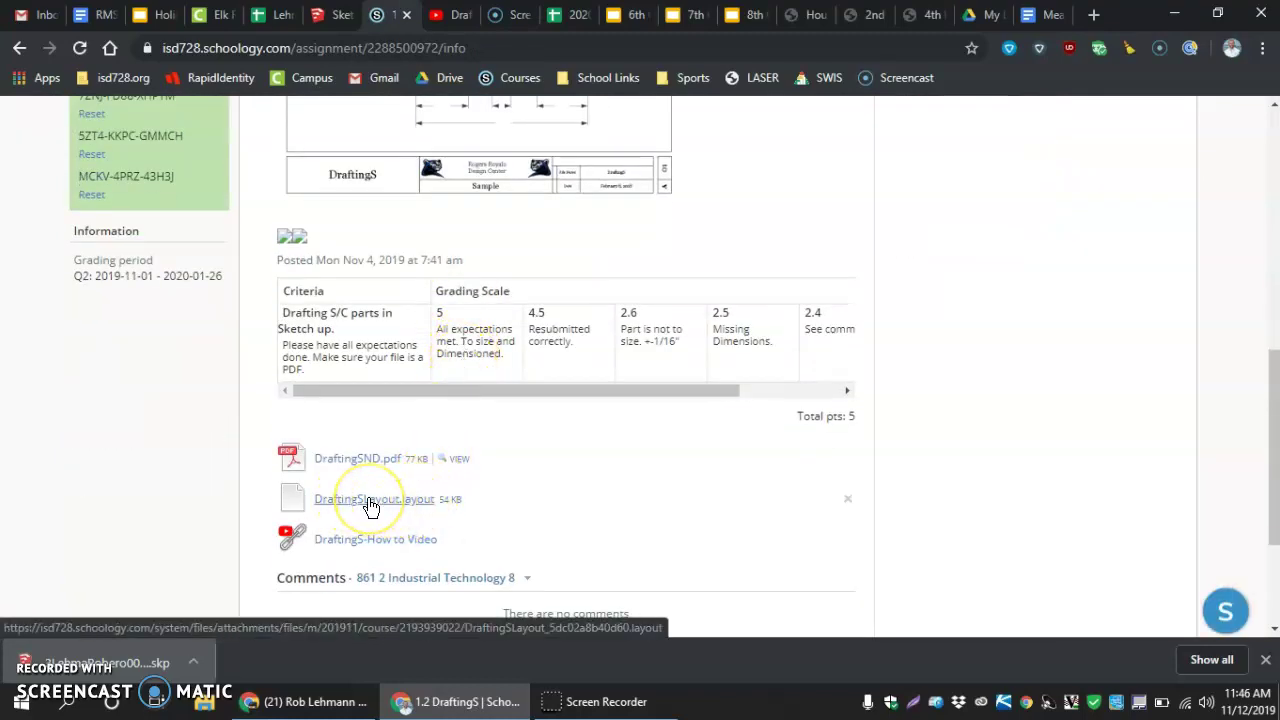
{"action": "left_click", "coordinate": [370, 501]}
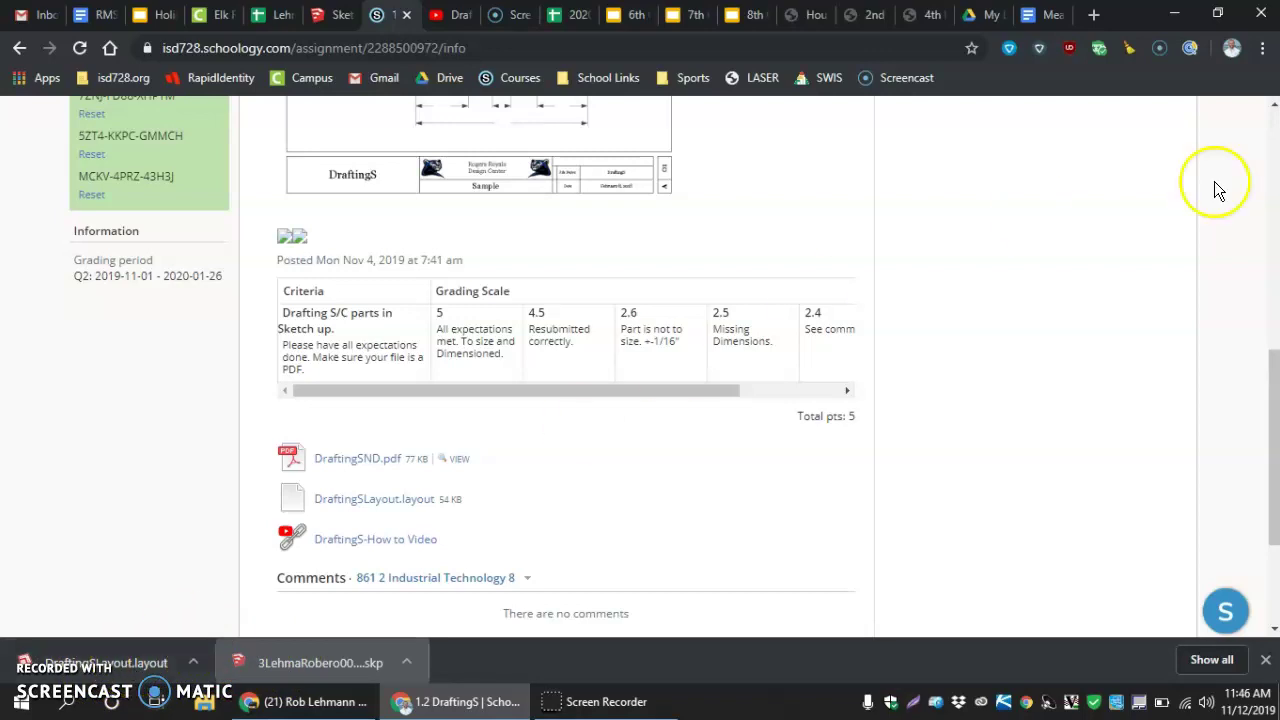
Restore the smaller browser window and copy the downloaded DraftingSLayout.layout file to the (H) Drive
{"action": "left_click", "coordinate": [1217, 16]}
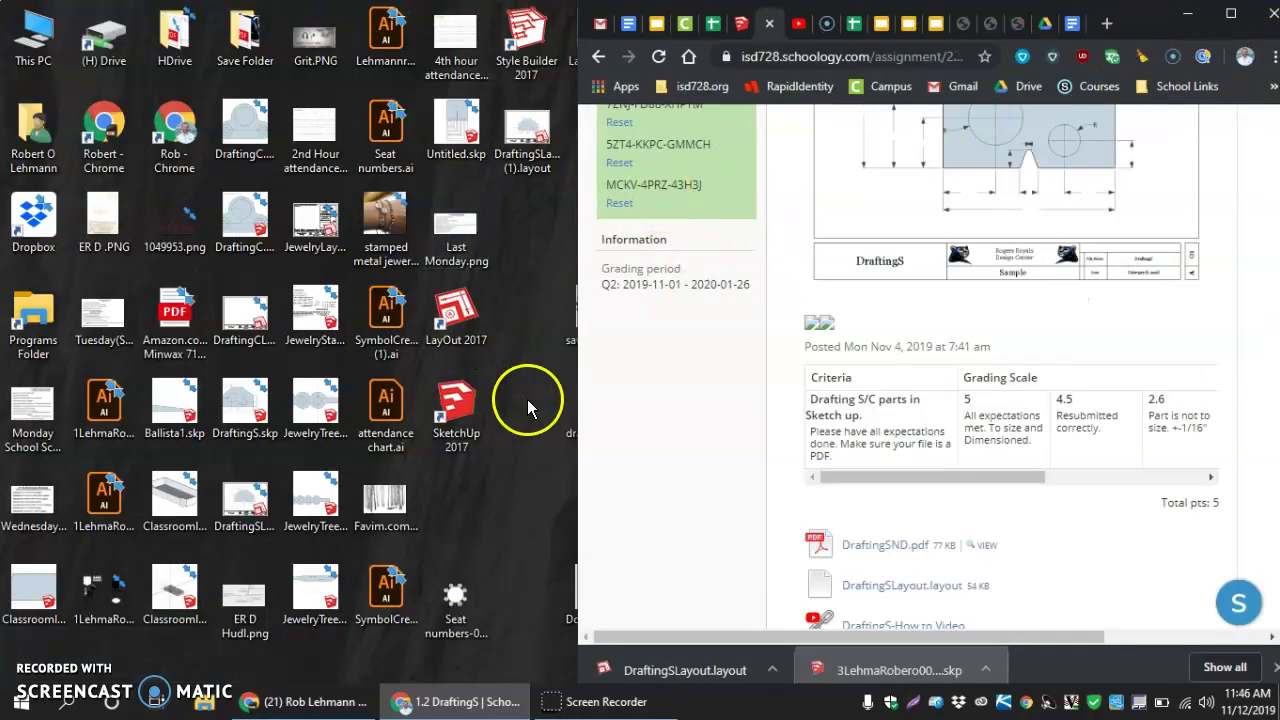
{"action": "left_click_drag", "start_coordinate": [716, 672], "coordinate": [112, 44]}
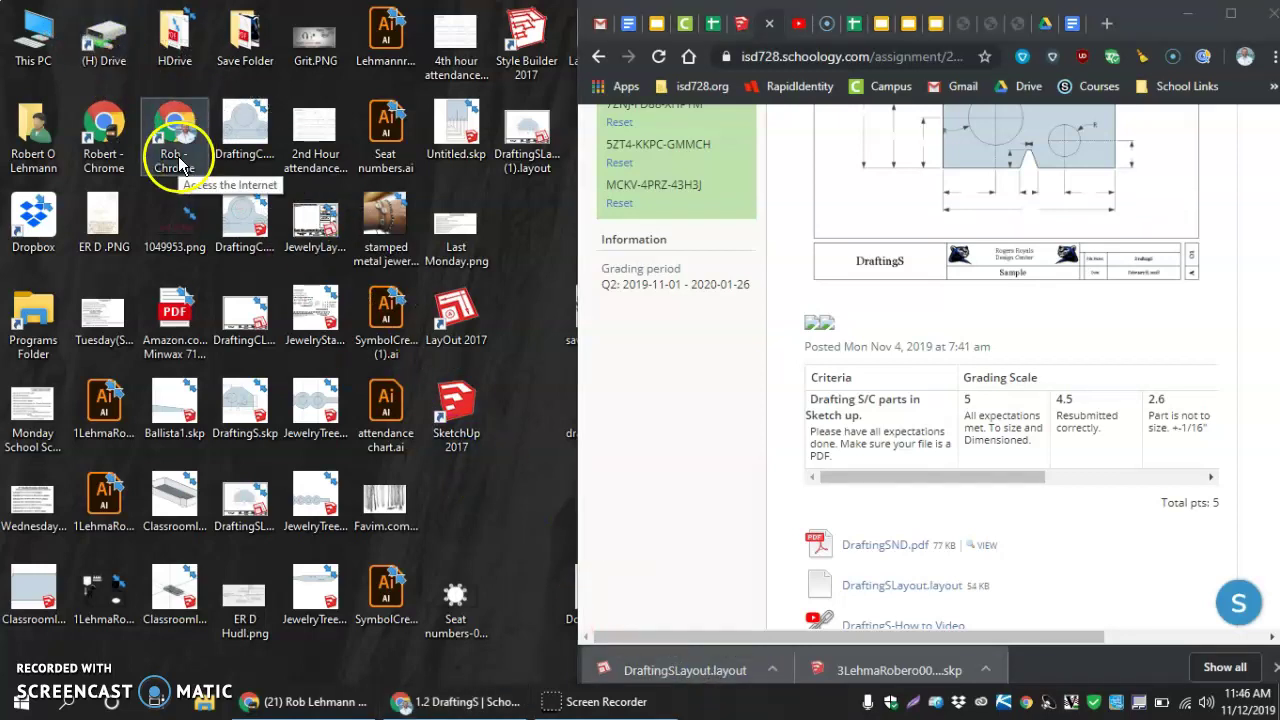